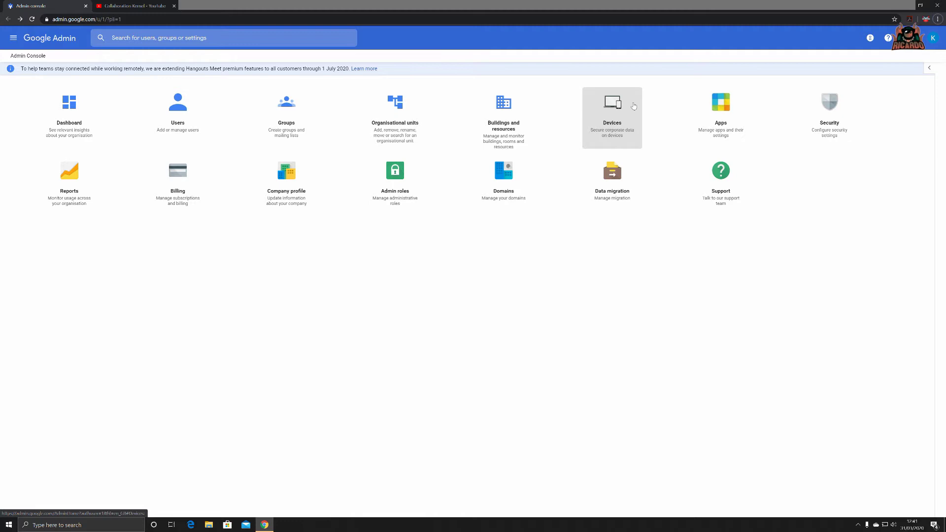
- Open the Users list from the Admin console home page
{"action": "left_click", "coordinate": [178, 115]}
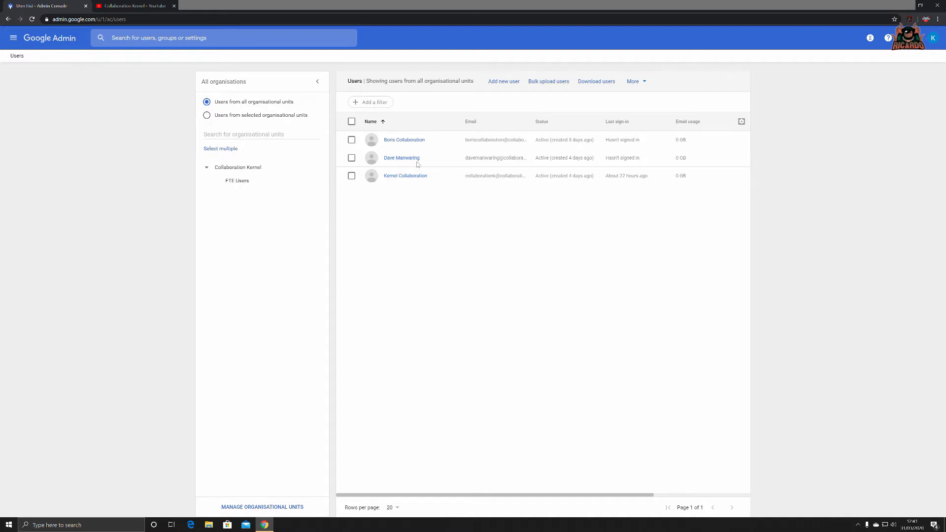
{"action": "mouse_move", "coordinate": [406, 176]}
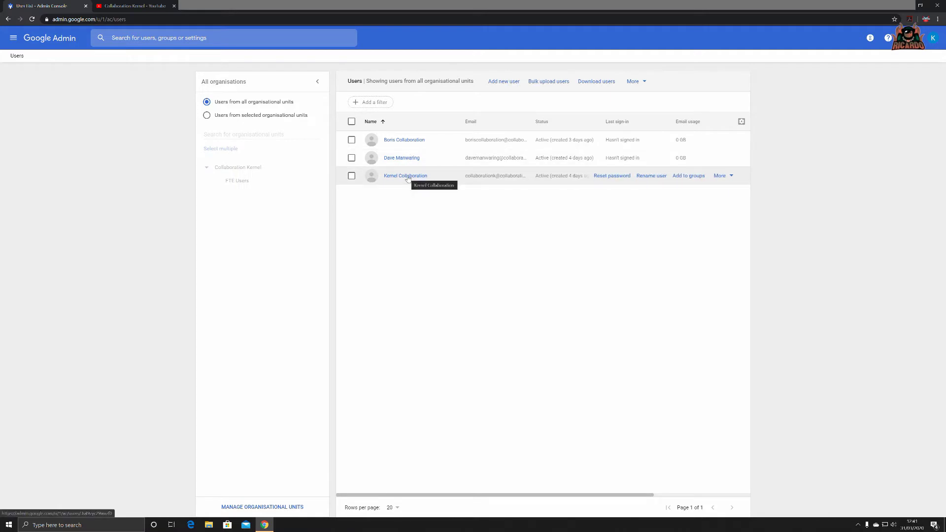
{"action": "left_click", "coordinate": [504, 81]}
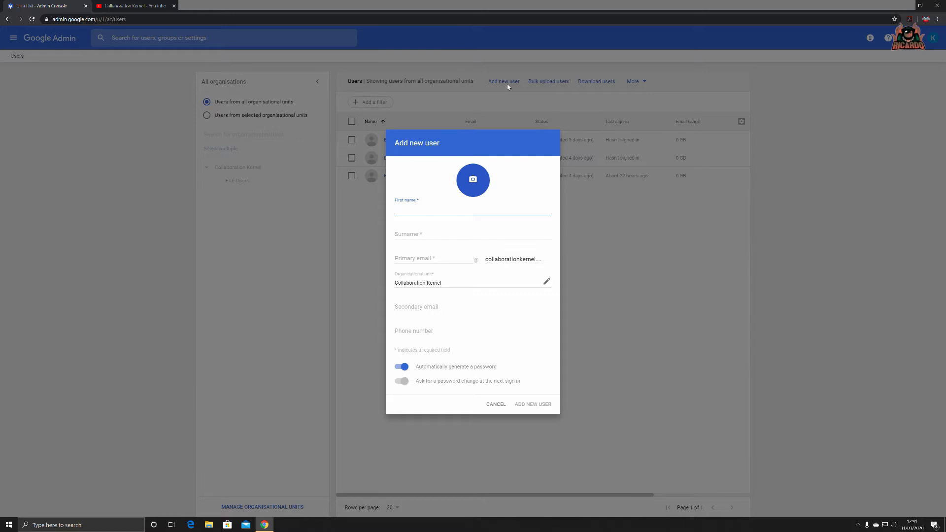
{"action": "key", "text": "Tab"}
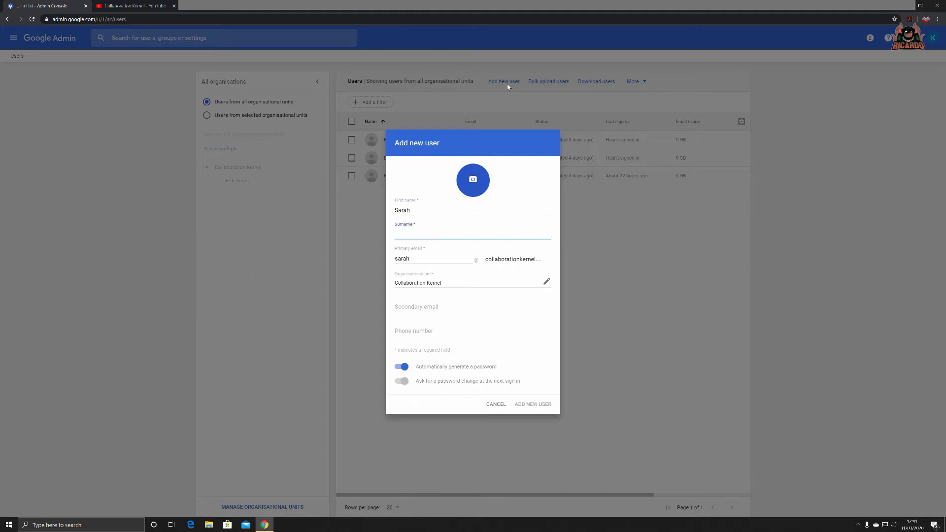
{"action": "key", "text": "BackSpace"}
{"action": "key", "text": "BackSpace"}
{"action": "key", "text": "BackSpace"}
{"action": "key", "text": "BackSpace"}
{"action": "key", "text": "BackSpace"}
{"action": "key", "text": "BackSpace"}
{"action": "left_click", "coordinate": [443, 260]}
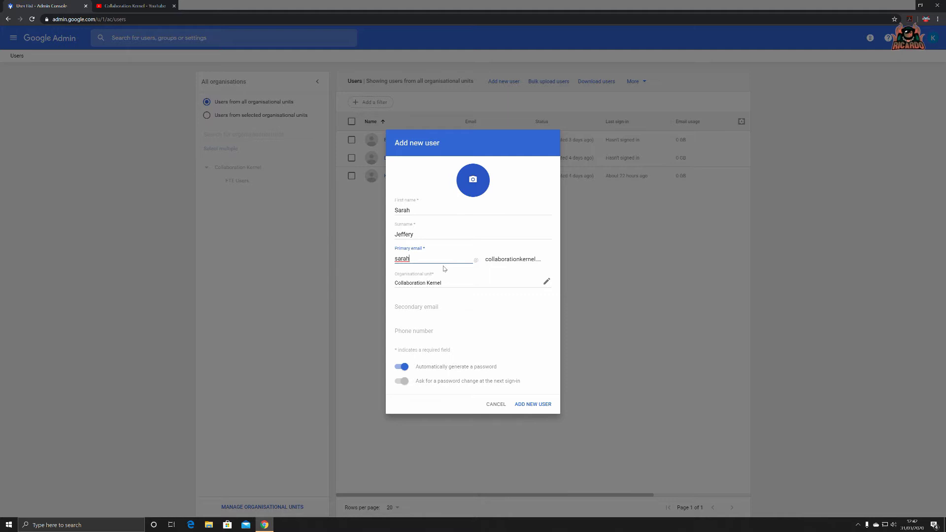
{"action": "type", "text": "je"}
{"action": "type", "text": "ffery"}
- Add a secondary email and phone number, and set a manual password shown as plain text
{"action": "key", "text": "Tab"}
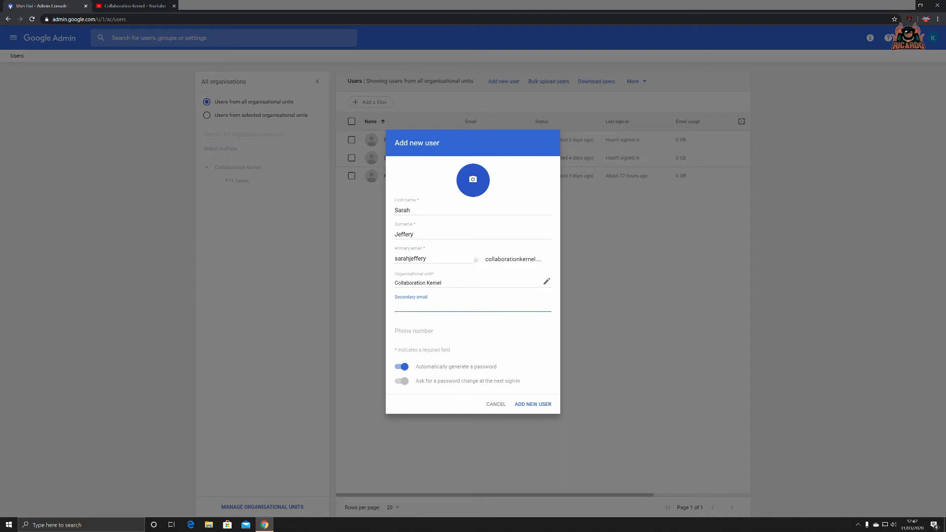
{"action": "type", "text": "8855"}
{"action": "type", "text": "4477"}
{"action": "key", "text": "Tab"}
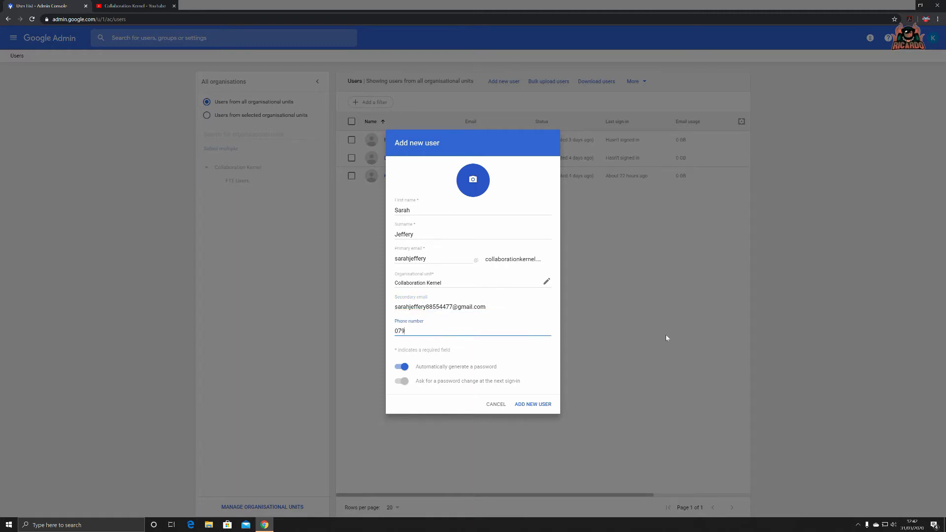
{"action": "left_click", "coordinate": [401, 367]}
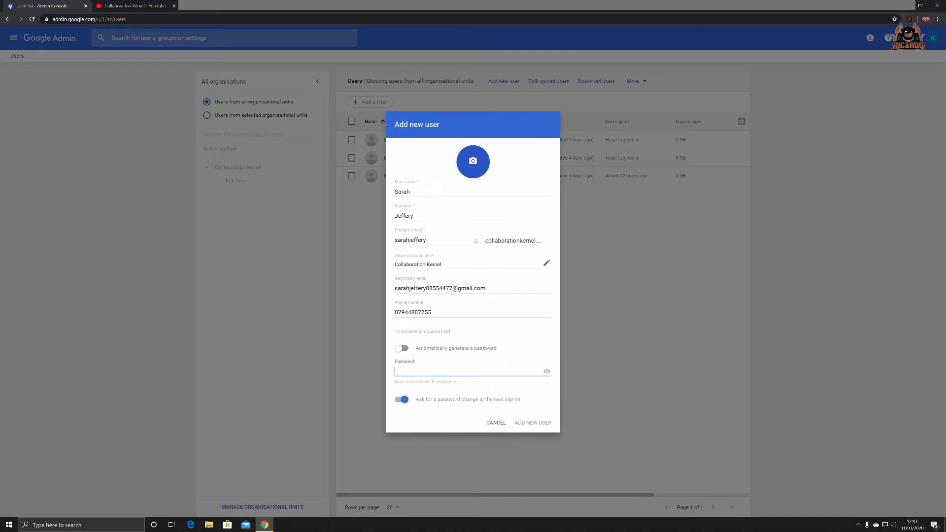
{"action": "type", "text": "••••••••"}
{"action": "left_click", "coordinate": [547, 371]}
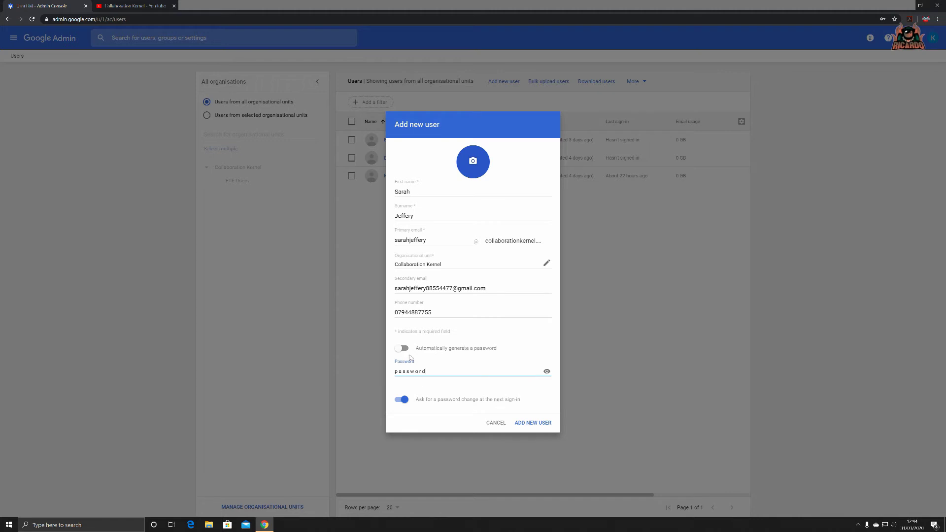
{"action": "left_click", "coordinate": [405, 350]}
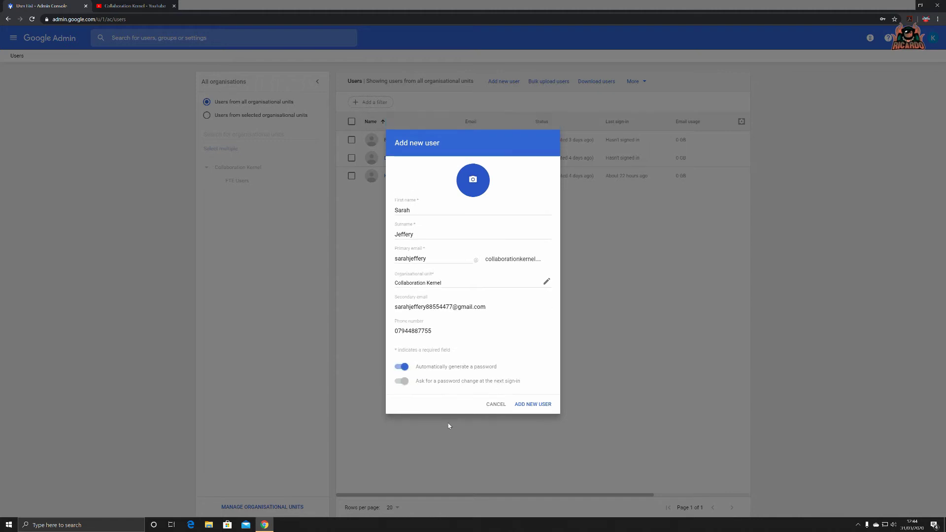
{"action": "left_click", "coordinate": [533, 405]}
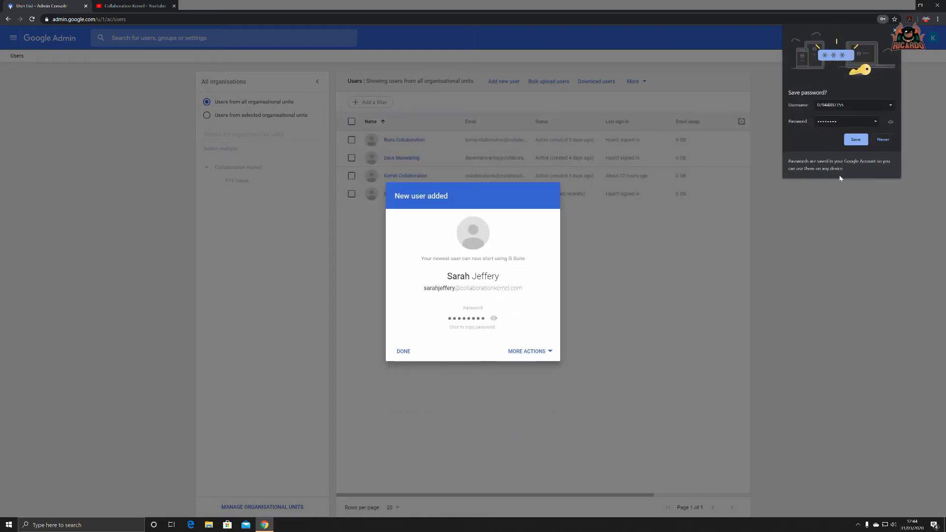
{"action": "left_click", "coordinate": [883, 139]}
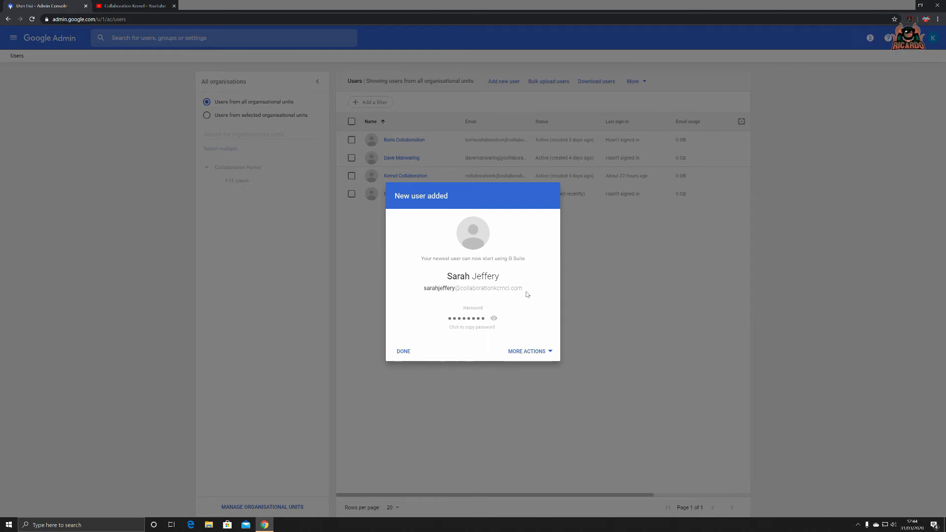
{"action": "left_click", "coordinate": [494, 319]}
{"action": "left_click", "coordinate": [529, 351]}
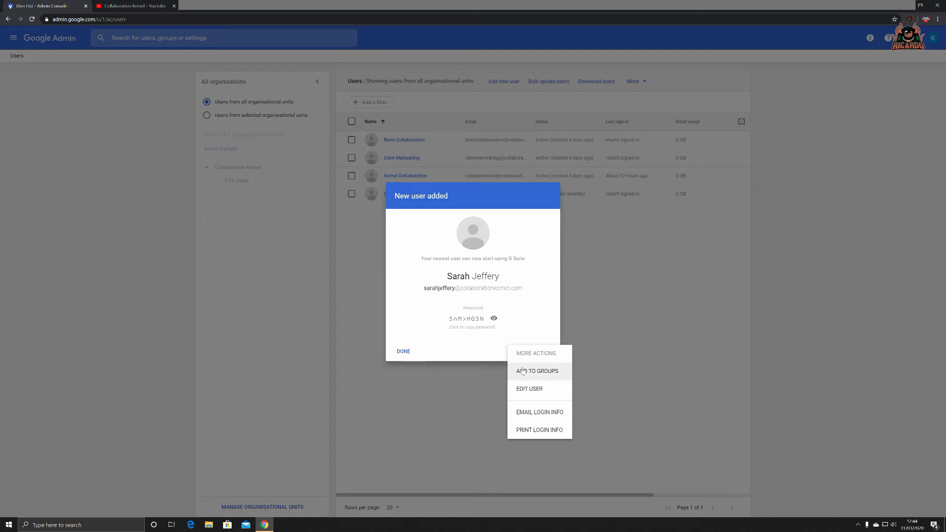
{"action": "left_click", "coordinate": [403, 351]}
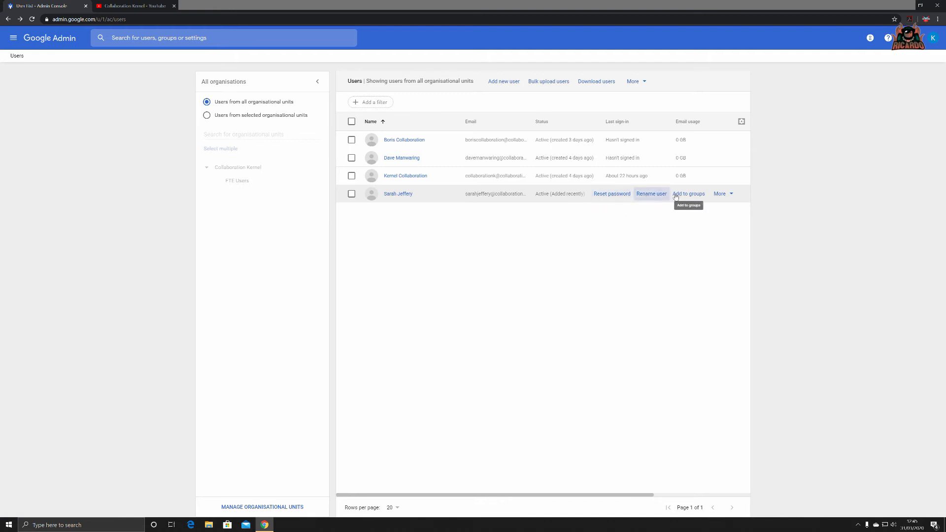
{"action": "left_click", "coordinate": [732, 194]}
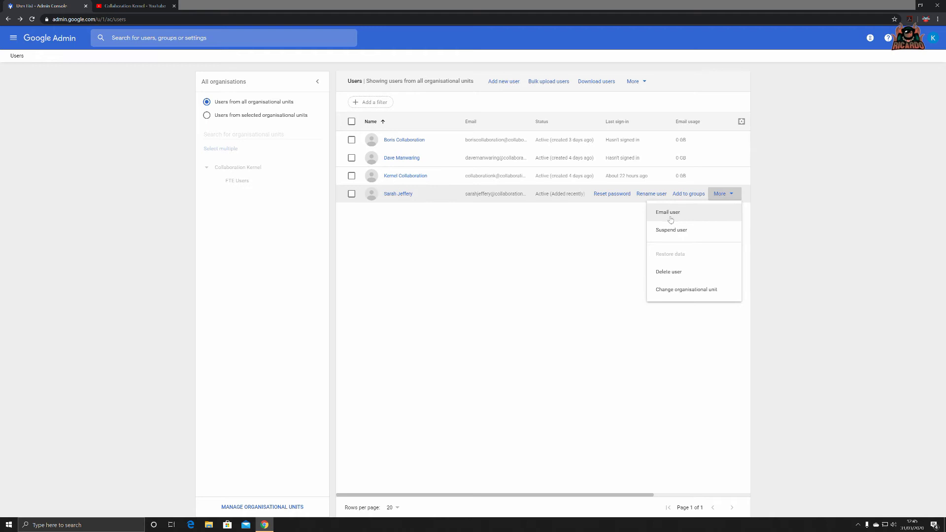
{"action": "left_click", "coordinate": [568, 255]}
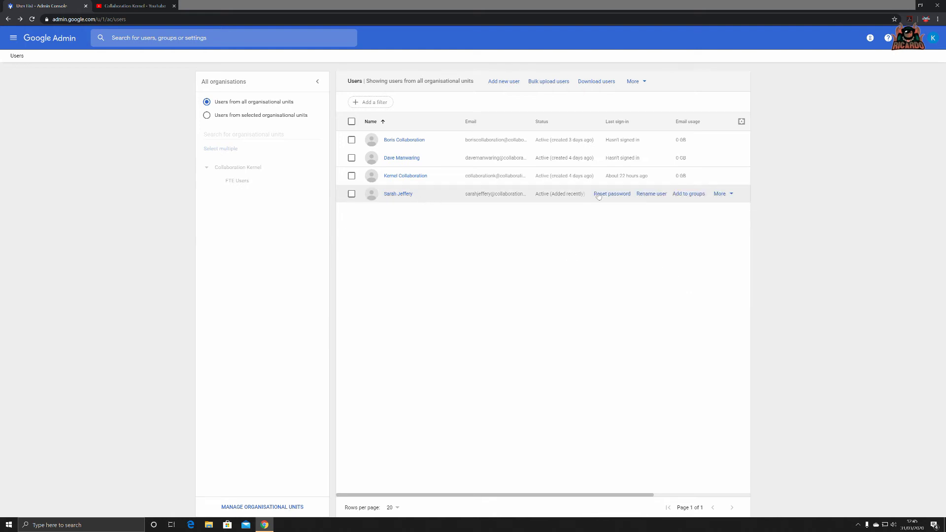
{"action": "left_click", "coordinate": [651, 195]}
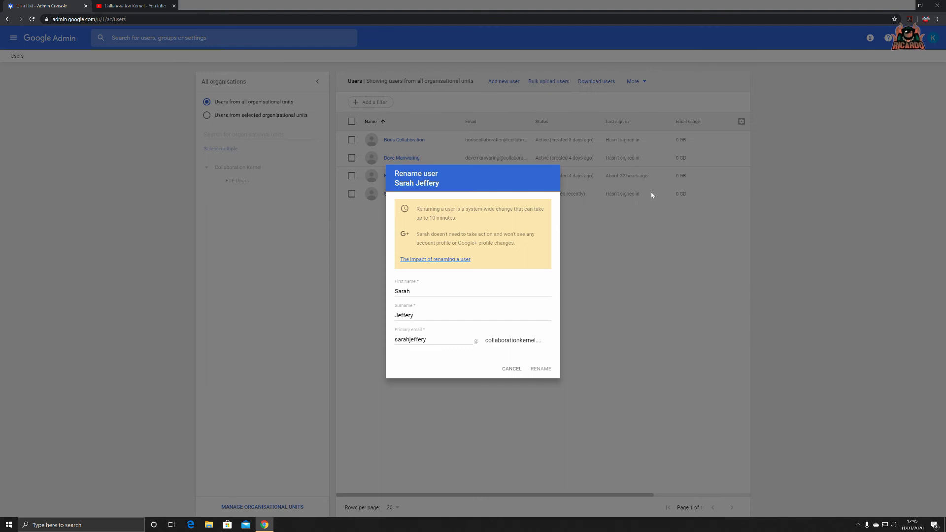
{"action": "left_click_drag", "start_coordinate": [413, 315], "coordinate": [396, 315]}
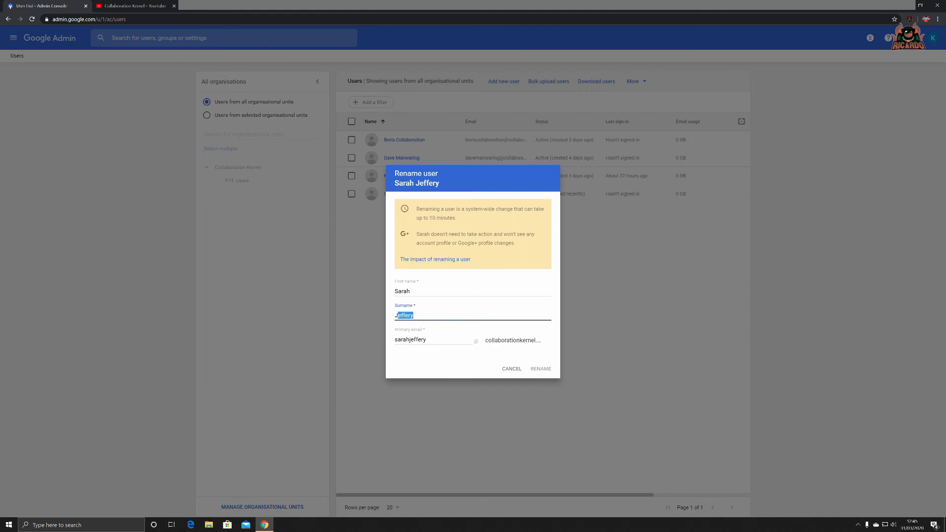
{"action": "type", "text": "Dennis"}
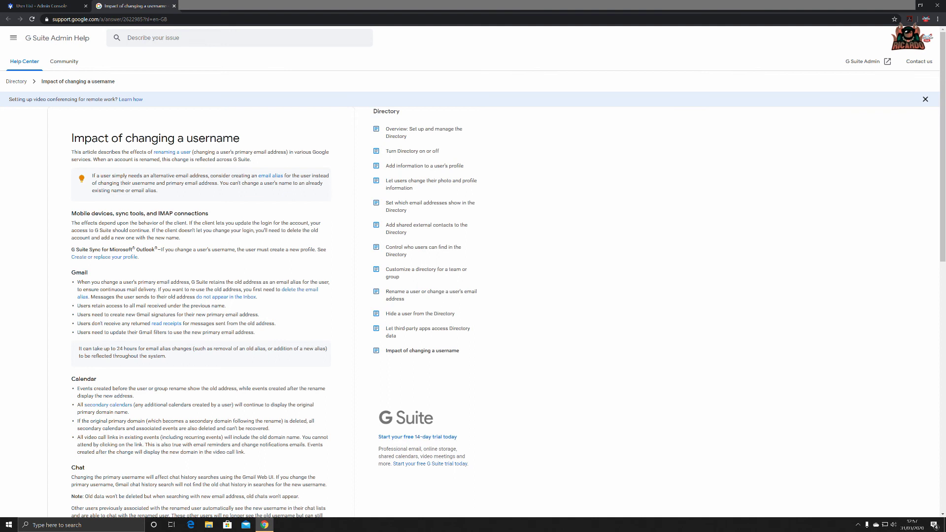
{"action": "scroll", "coordinate": [216, 256], "scroll_direction": "down", "scroll_amount": 2}
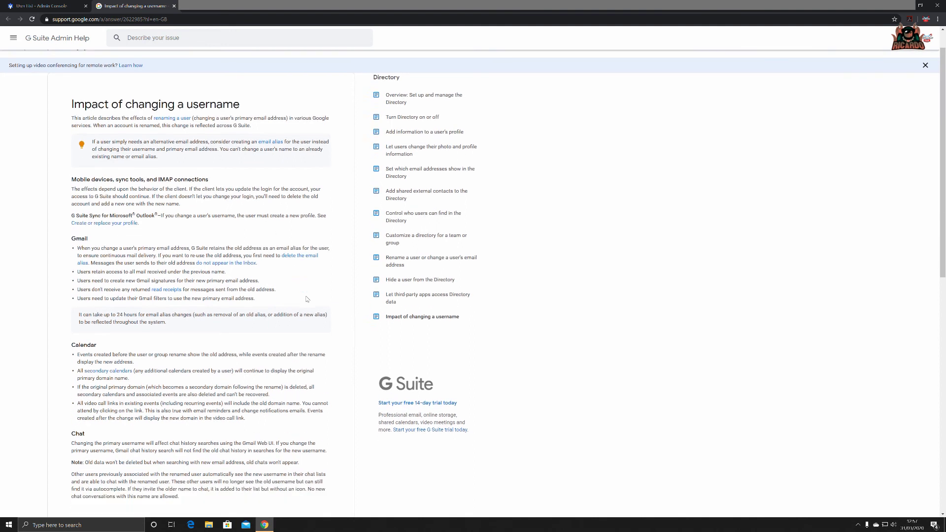
{"action": "scroll", "coordinate": [216, 255], "scroll_direction": "down", "scroll_amount": 1}
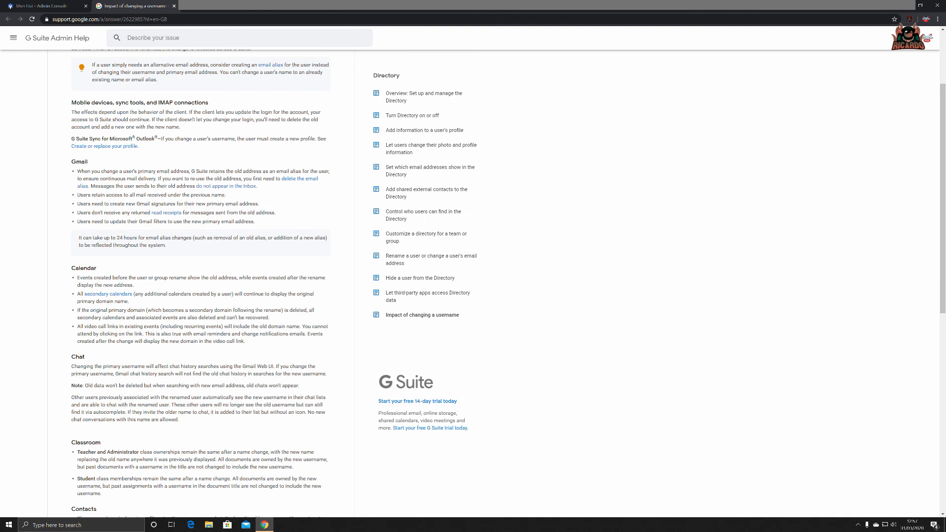
{"action": "scroll", "coordinate": [269, 318], "scroll_direction": "down", "scroll_amount": 1}
{"action": "scroll", "coordinate": [268, 318], "scroll_direction": "up", "scroll_amount": 5}
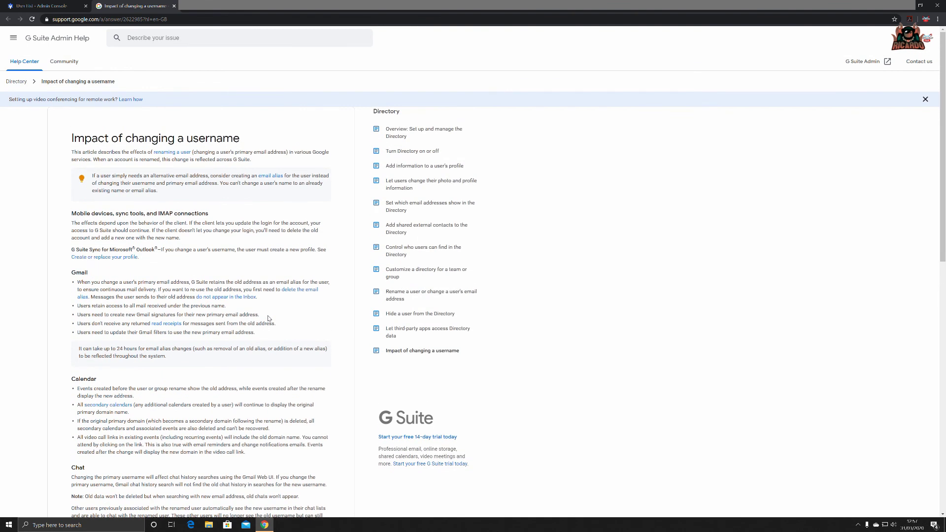
{"action": "scroll", "coordinate": [268, 319], "scroll_direction": "down", "scroll_amount": 2}
{"action": "scroll", "coordinate": [269, 318], "scroll_direction": "up", "scroll_amount": 2}
{"action": "left_click", "coordinate": [45, 5]}
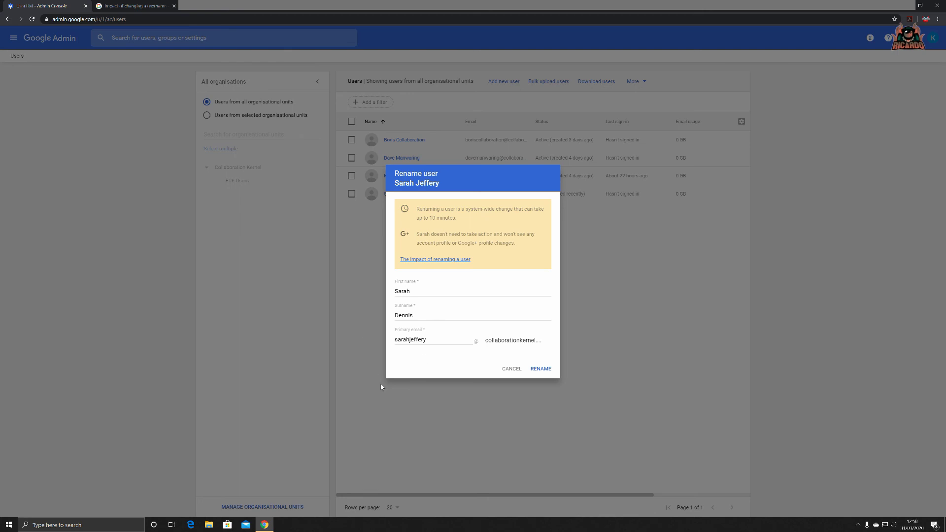
{"action": "left_click", "coordinate": [538, 368]}
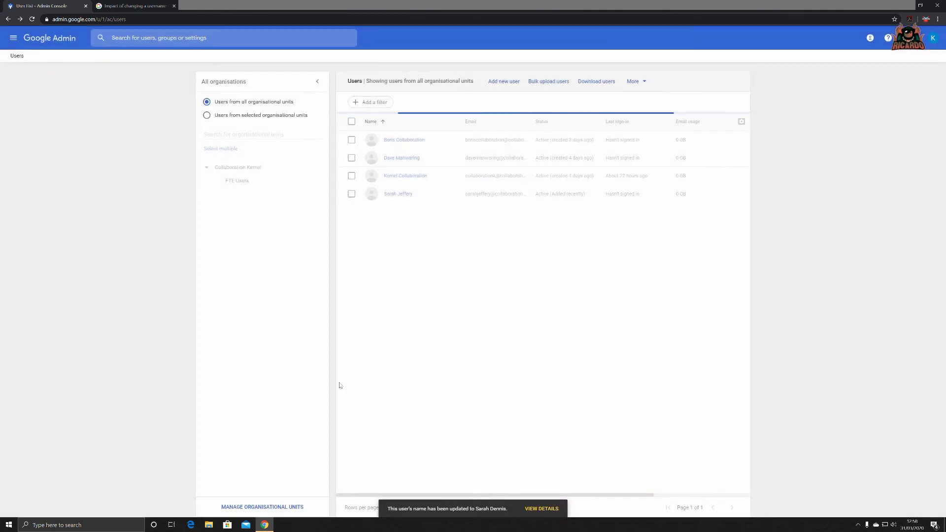